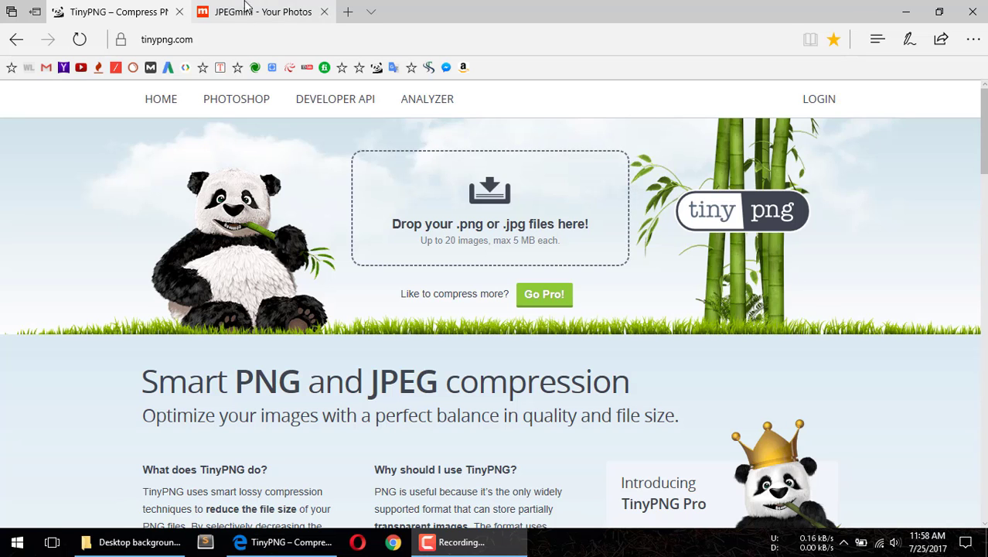
- Drop both JPEG photos from File Explorer onto TinyPNG, then bring JPEGmini's home page forward
click(285, 13)
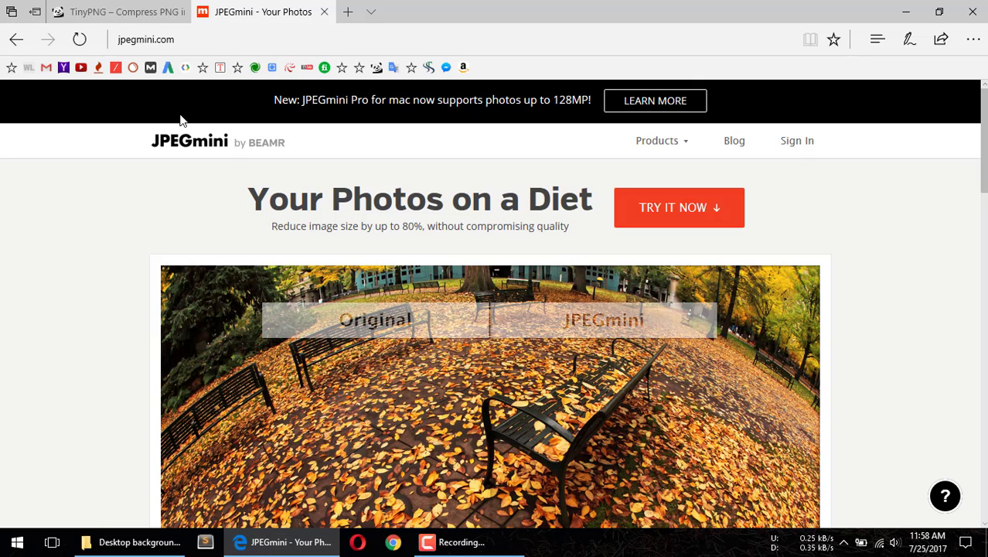
click(132, 7)
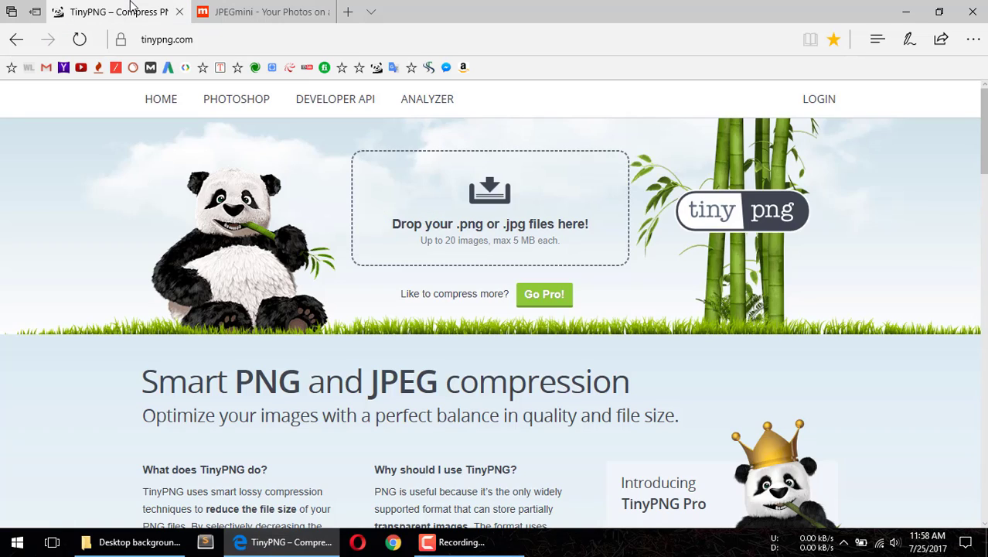
click(133, 543)
drag(163, 192, 352, 68)
drag(178, 100, 408, 249)
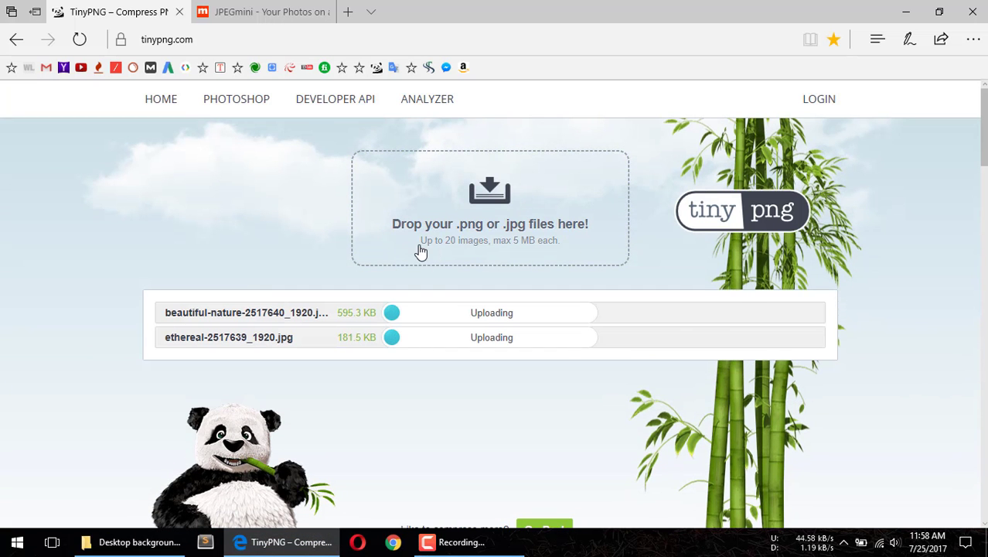
click(269, 13)
scroll(114, 221, down, 3)
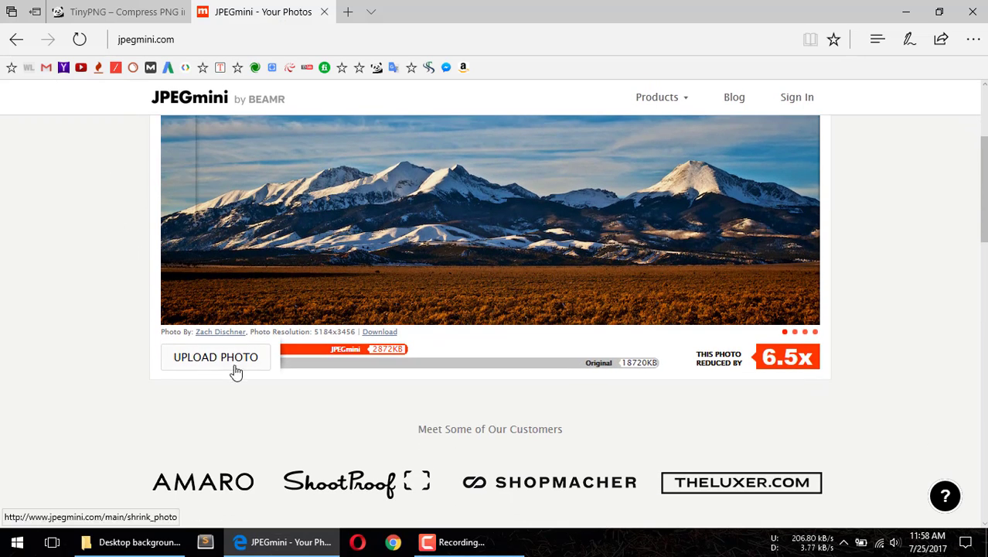
- Open JPEGmini's upload page and drop the beautiful-nature photo onto its DROP PHOTO HERE box
click(232, 363)
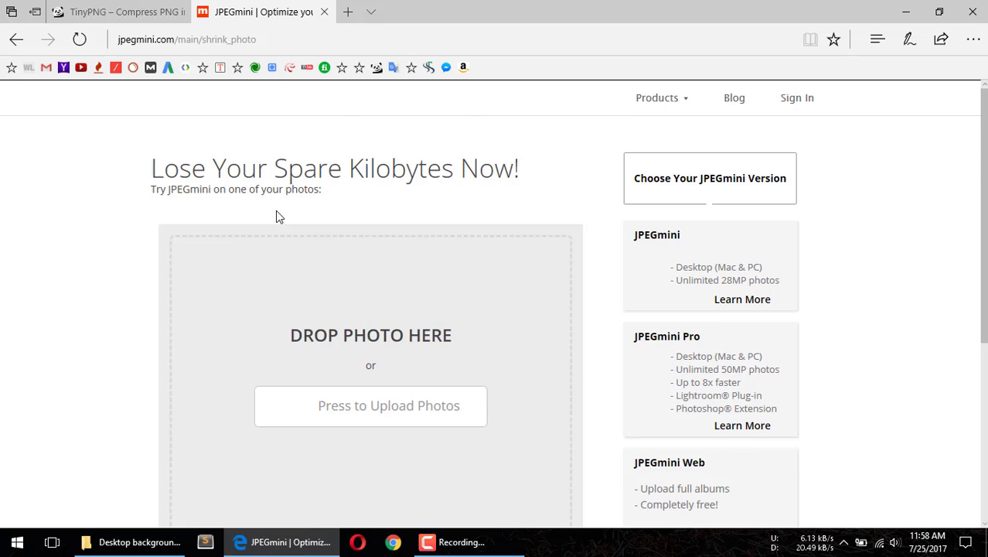
click(143, 541)
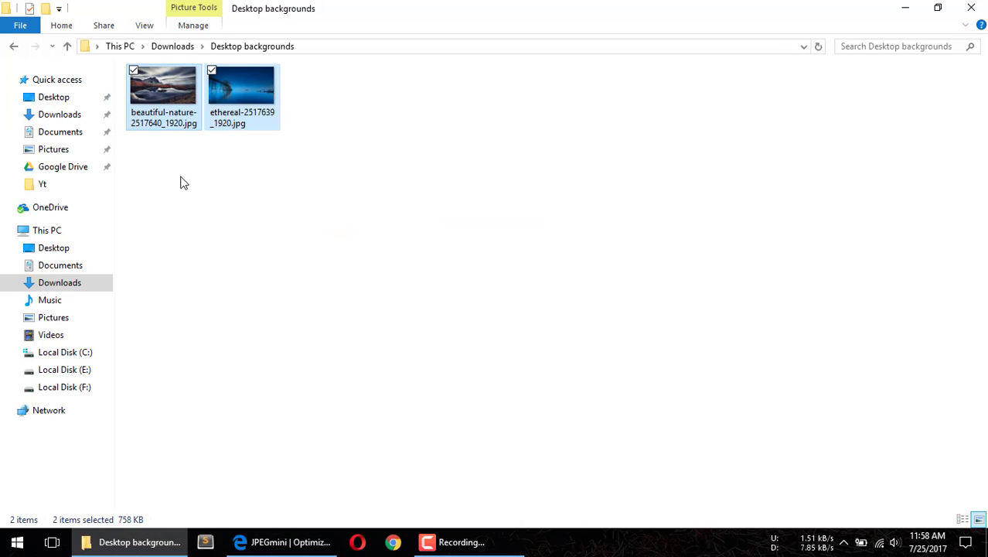
click(148, 93)
drag(148, 93, 304, 368)
scroll(88, 303, down, 2)
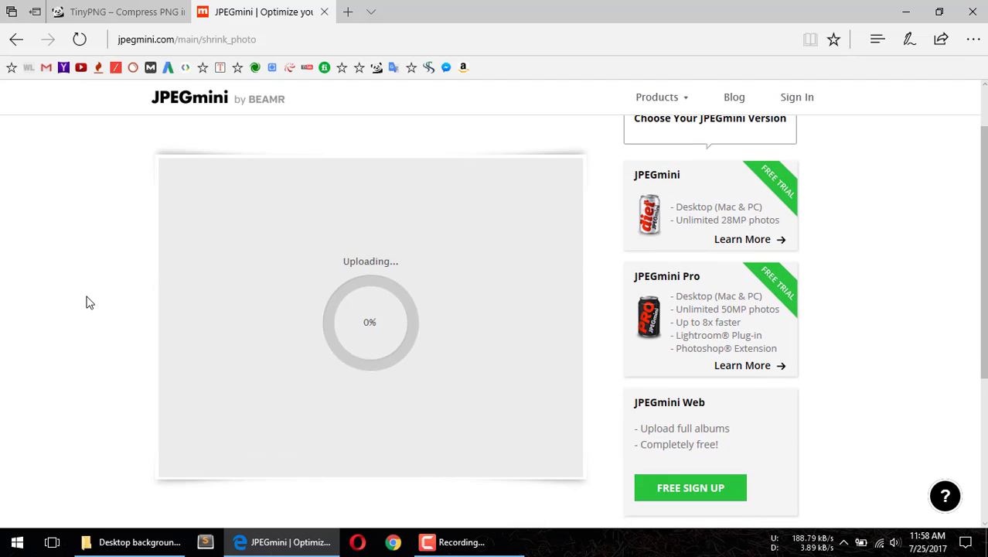
- Load jpegmini.com in a new tab, checking the first upload's progress along the way
click(349, 11)
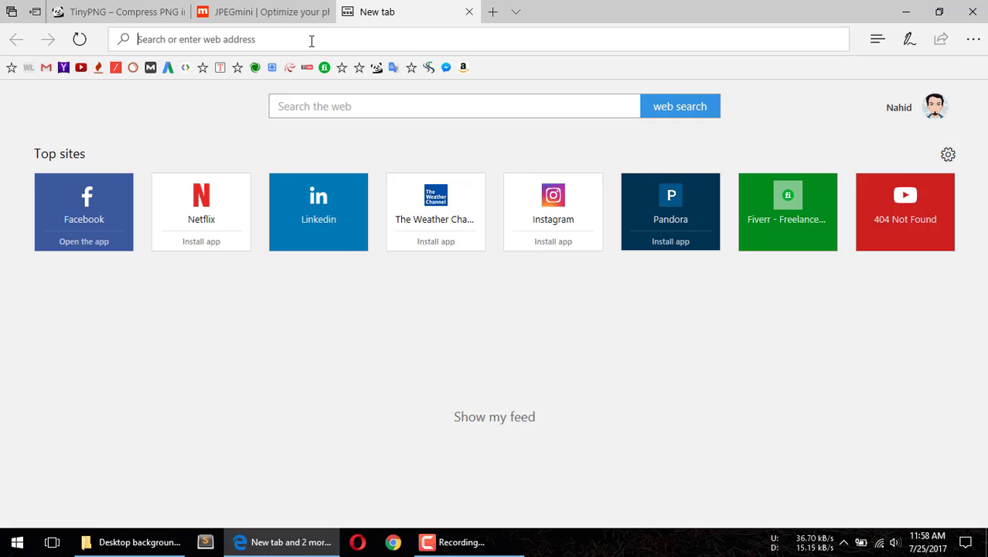
text(jpegmini.com/)
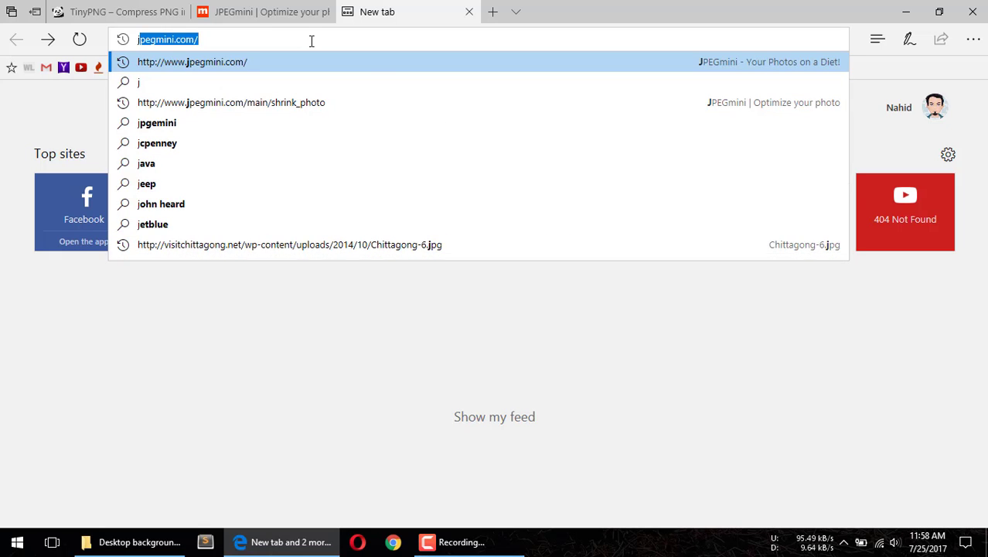
key(Return)
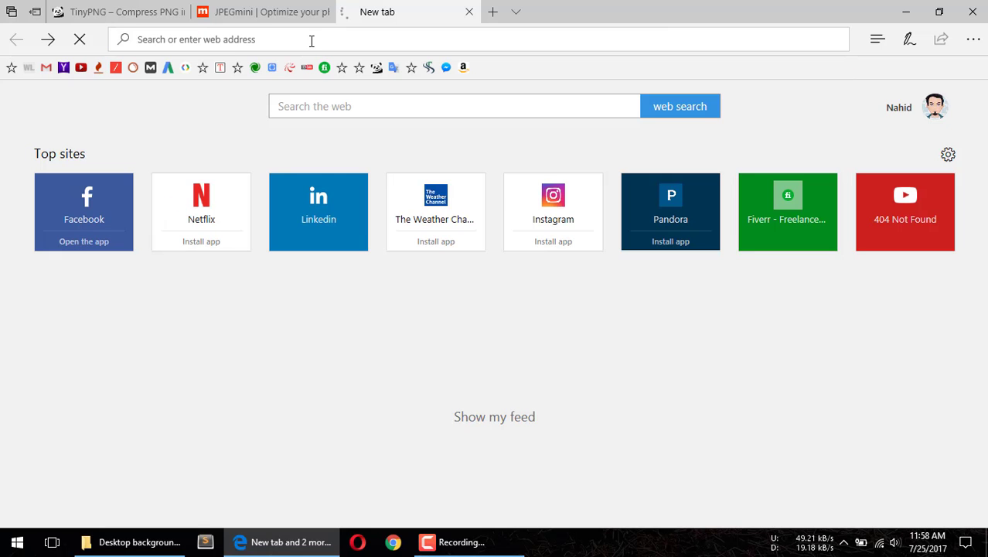
click(269, 13)
click(366, 6)
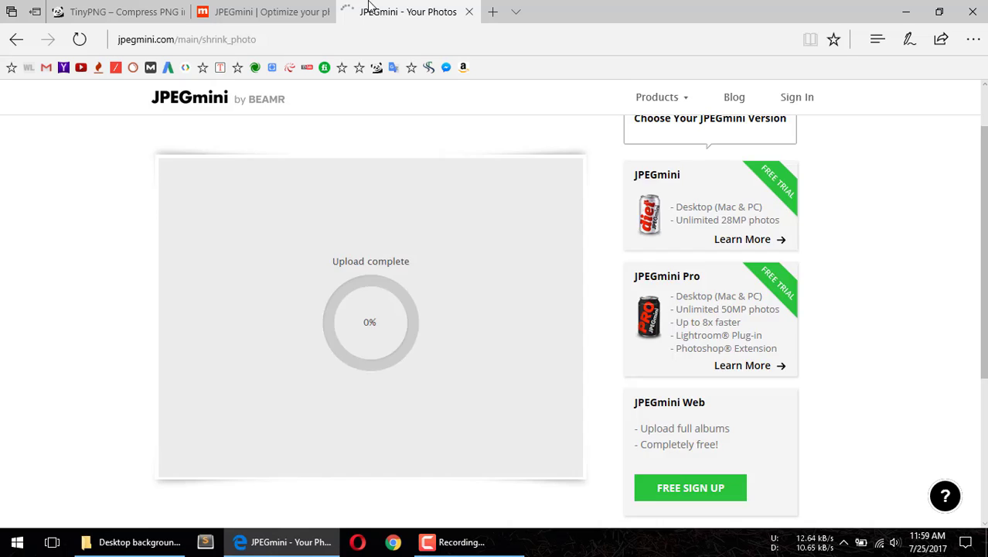
scroll(157, 322, down, 2)
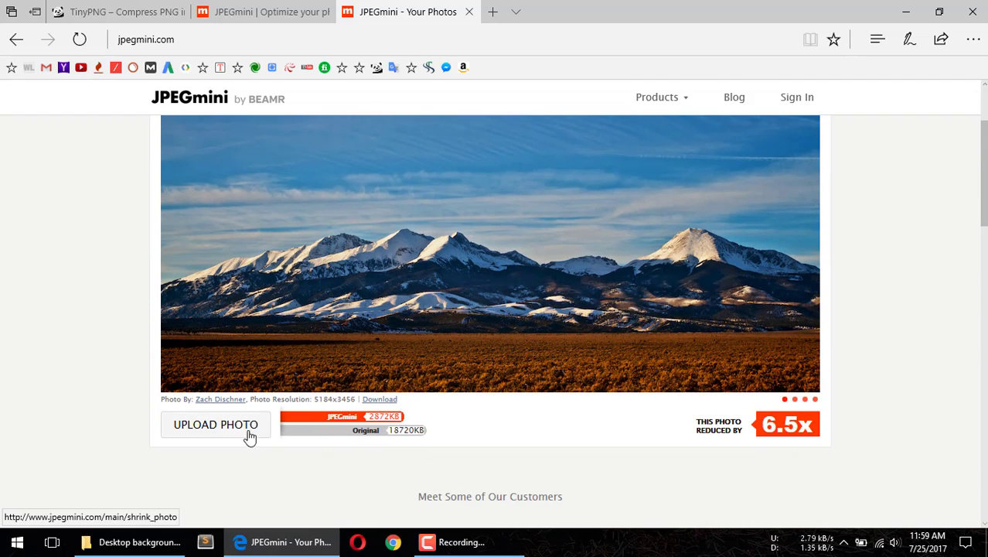
- Drag the ethereal photo onto the new tab's JPEGmini upload page
click(197, 433)
click(143, 539)
drag(246, 123, 363, 421)
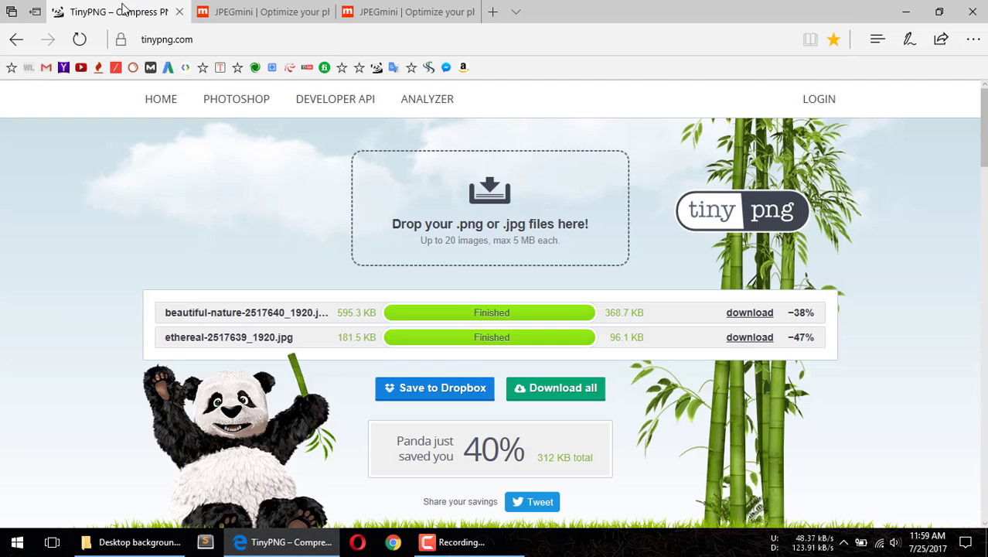
- Review TinyPNG's finished results, highlighting the original sizes 595.3 KB and 181.5 KB
click(126, 10)
scroll(159, 181, down, 1)
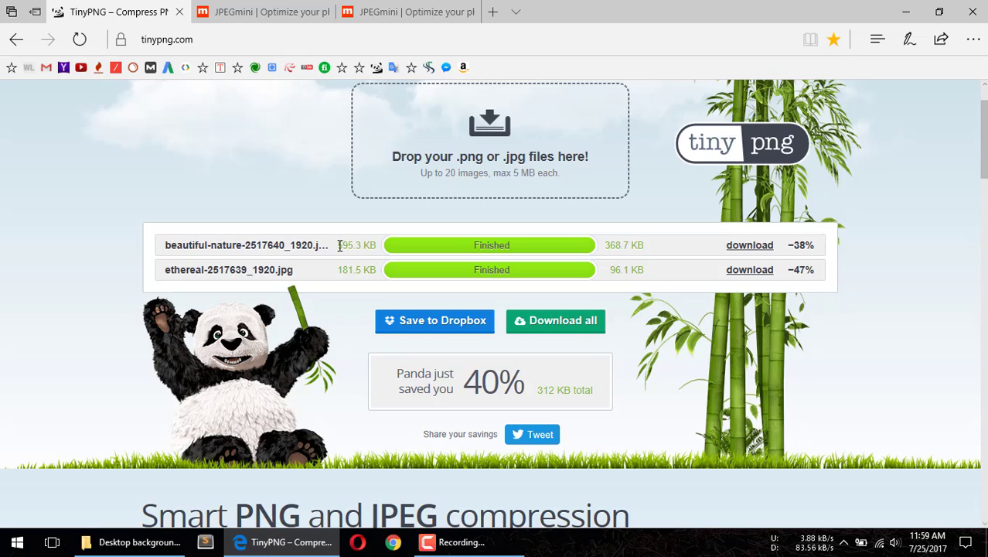
drag(337, 245, 356, 245)
drag(337, 269, 354, 269)
click(609, 245)
- Check JPEGmini's first result, then highlight the ethereal photo's 181.5 KB and 96.1 KB sizes in TinyPNG
click(300, 14)
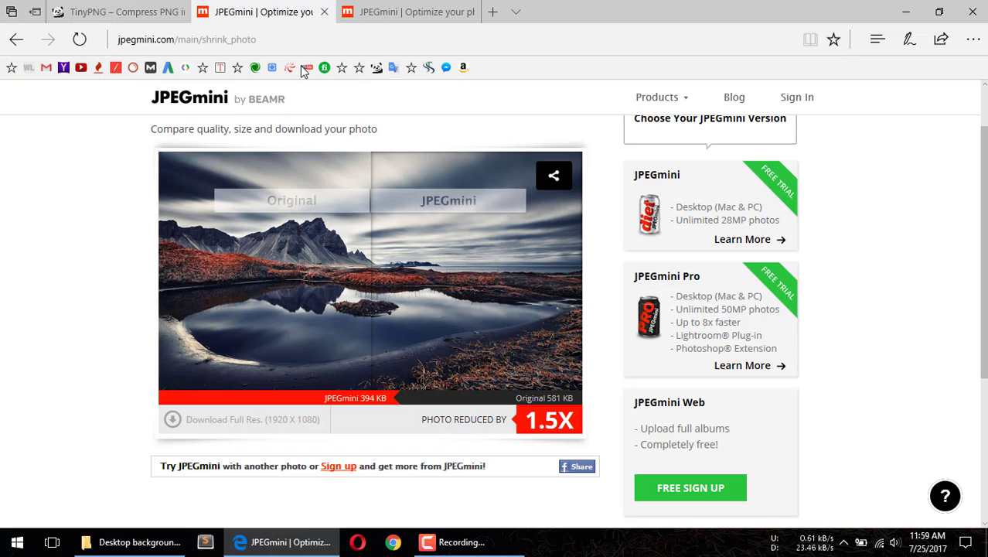
scroll(54, 212, down, 1)
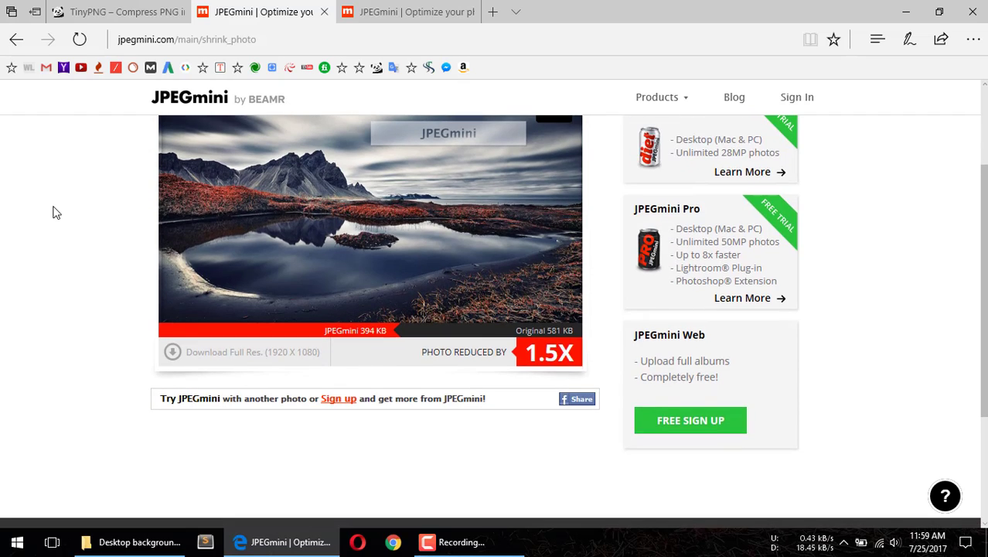
scroll(54, 213, up, 1)
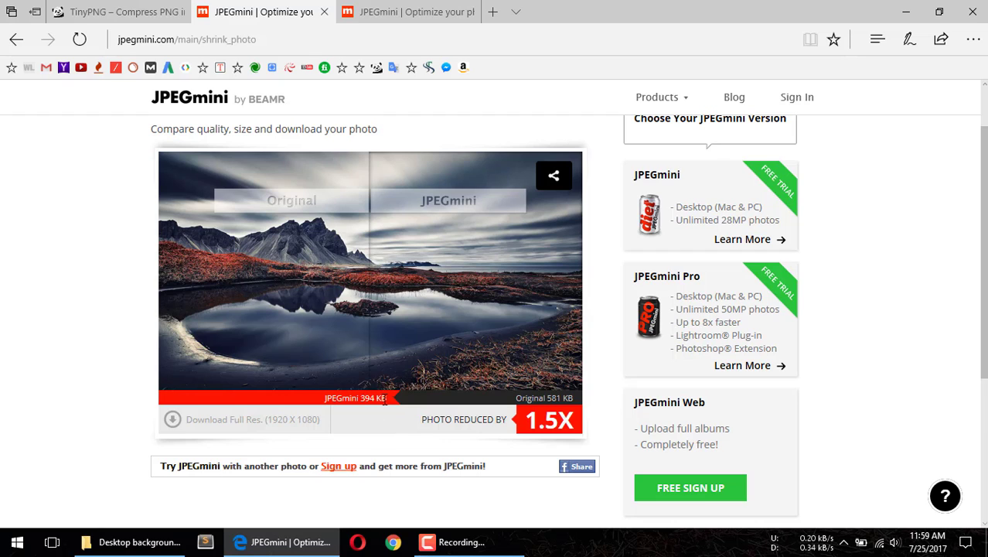
click(91, 9)
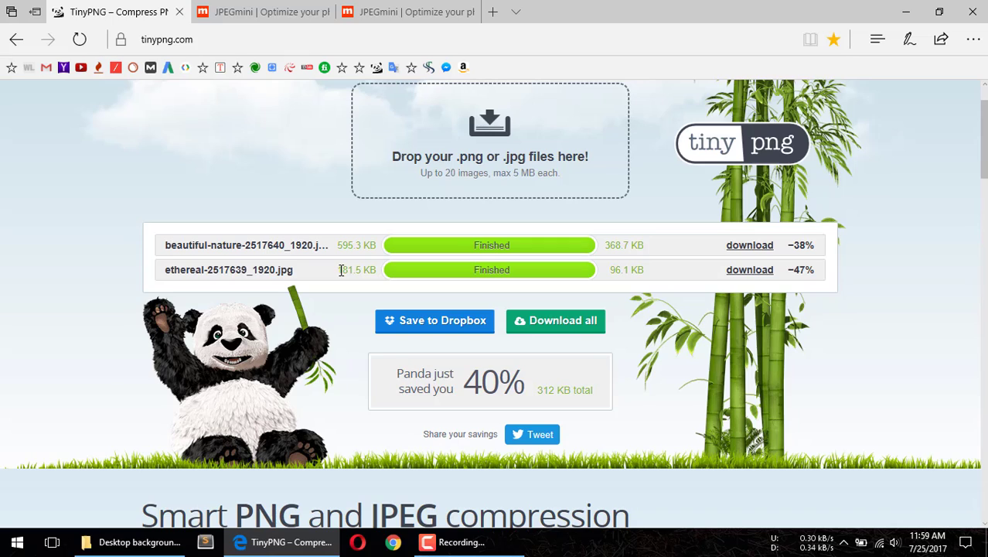
drag(341, 270, 386, 278)
drag(614, 271, 645, 271)
- Review JPEGmini's third-tab result (177 KB to 118 KB, 1.5X), then return to TinyPNG's results
click(410, 12)
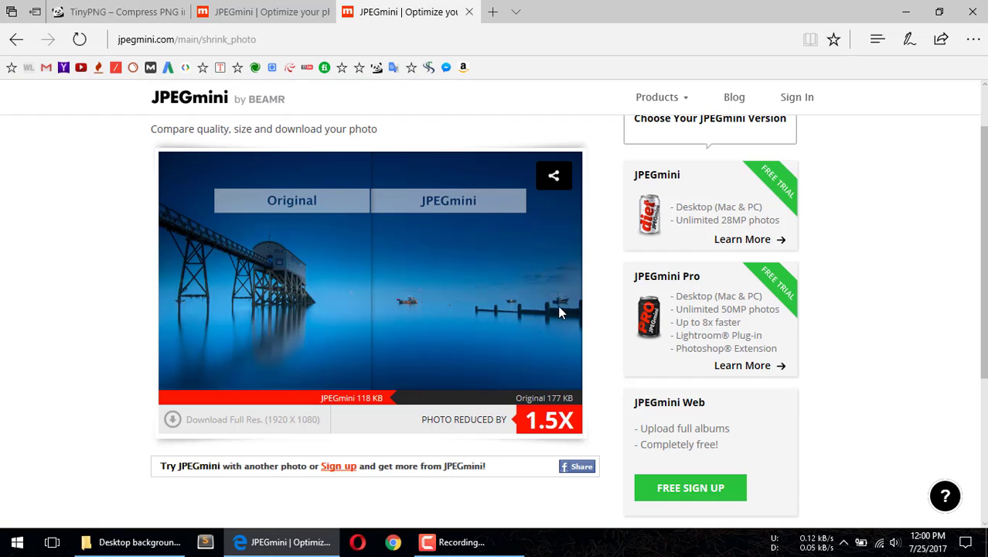
scroll(515, 358, down, 1)
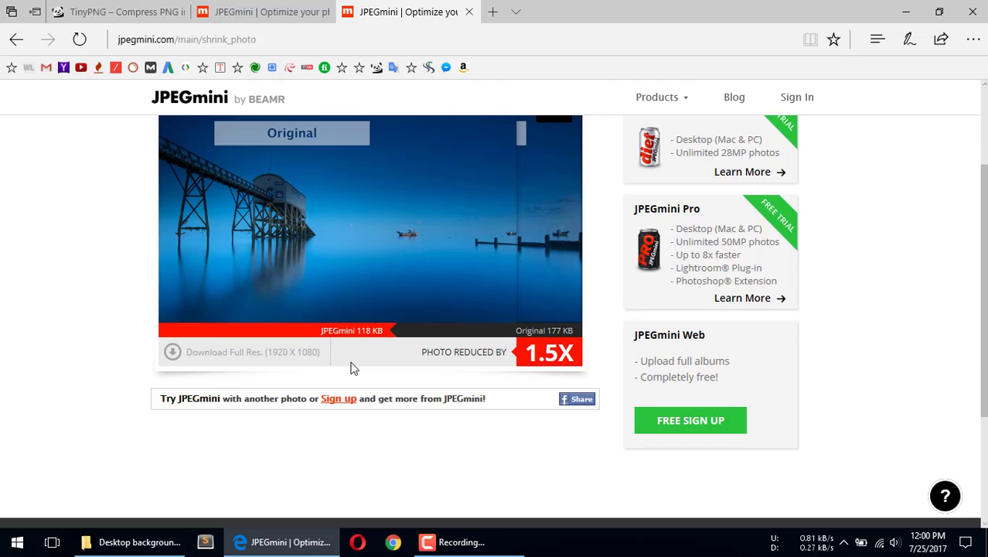
scroll(350, 368, up, 1)
scroll(35, 217, down, 1)
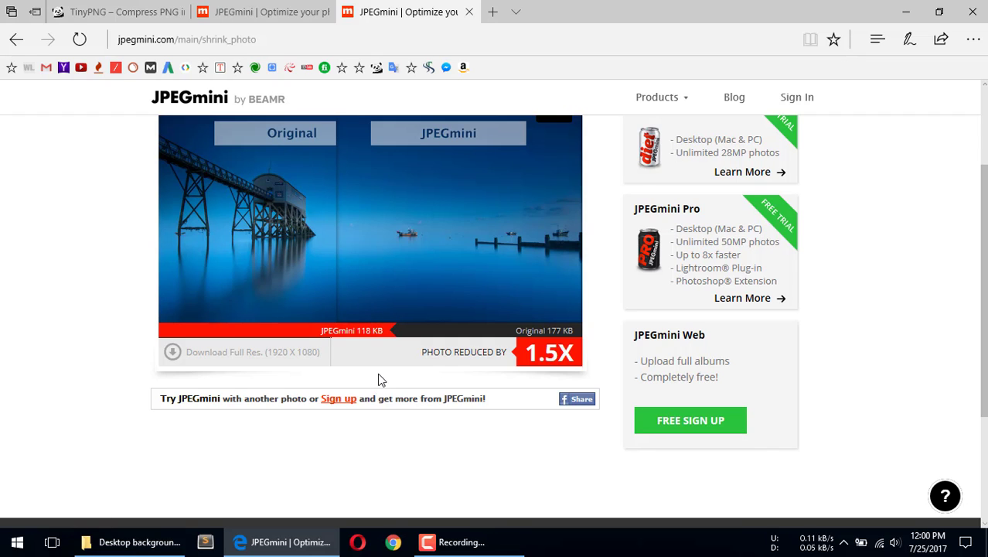
scroll(379, 379, up, 1)
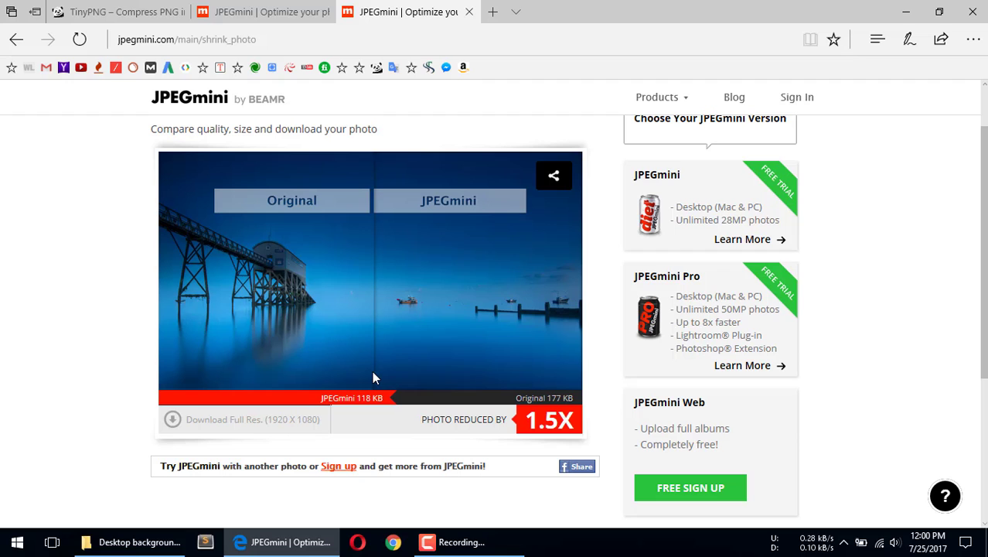
click(135, 14)
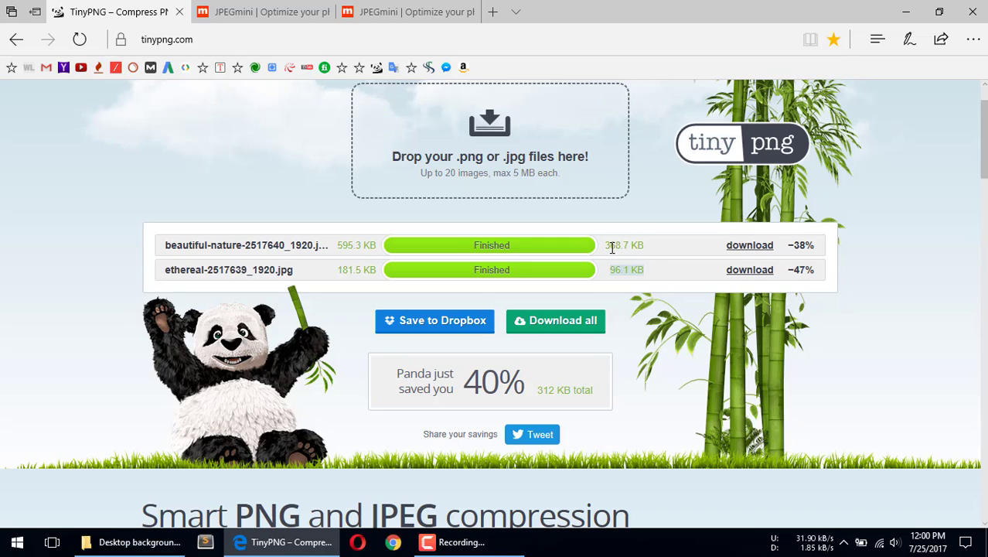
drag(608, 246, 625, 247)
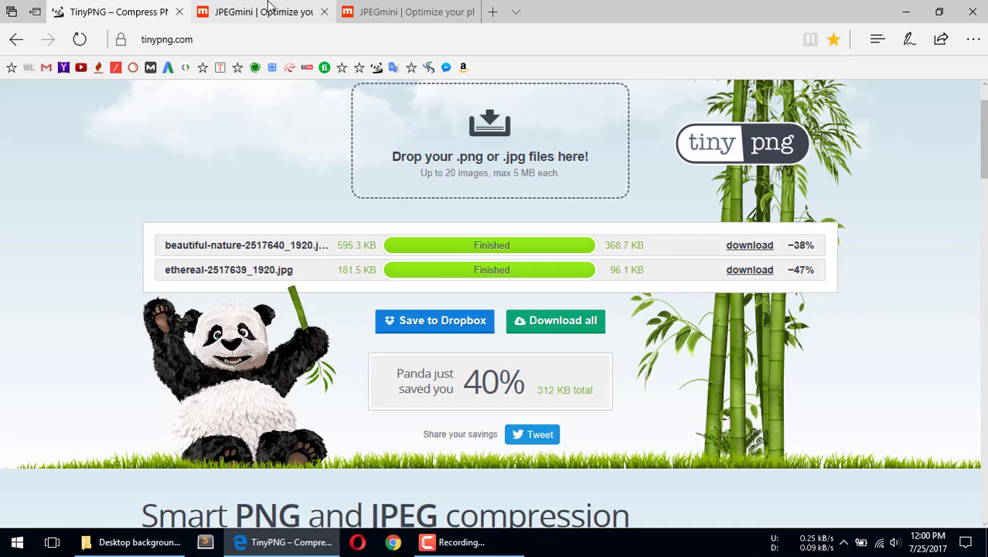
click(269, 9)
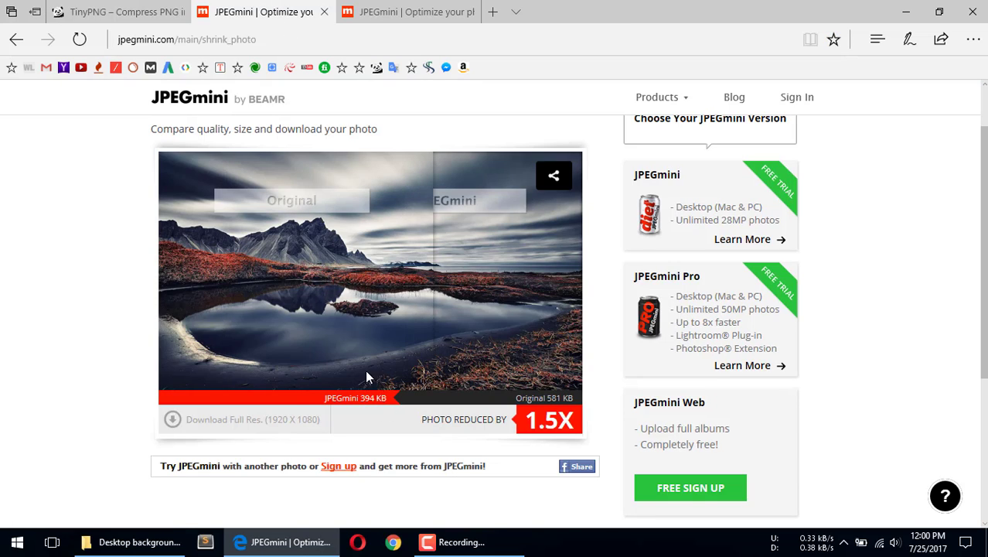
click(130, 11)
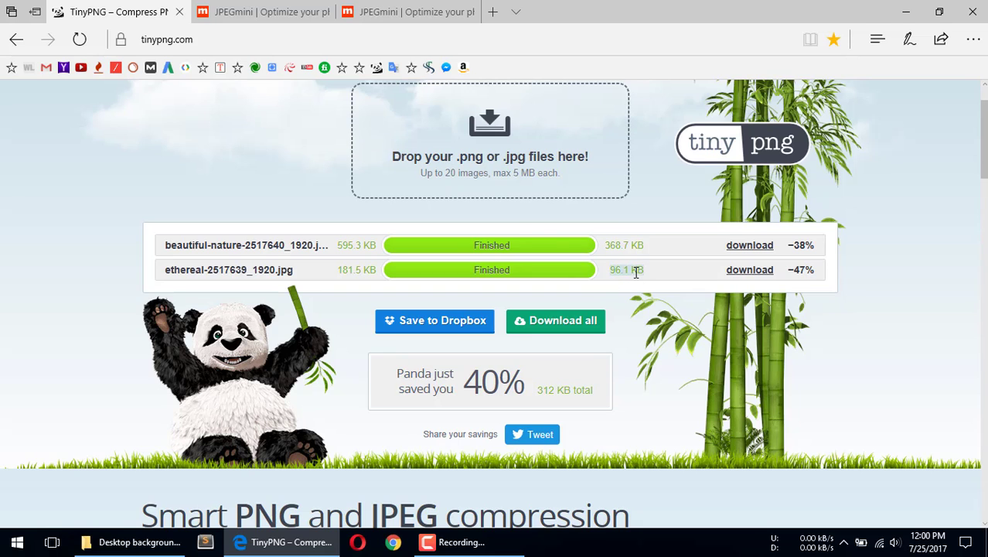
click(410, 11)
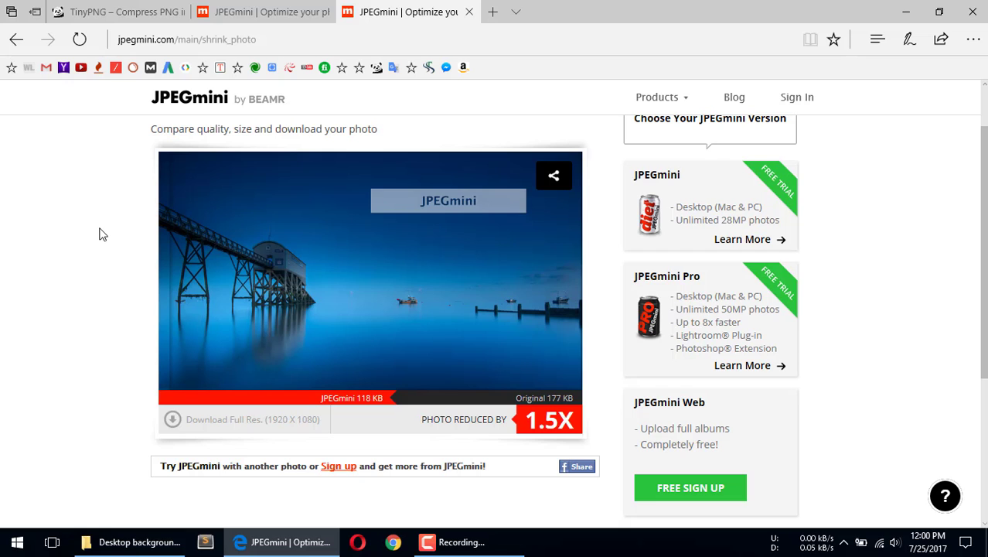
scroll(99, 233, up, 2)
scroll(99, 233, down, 2)
click(121, 16)
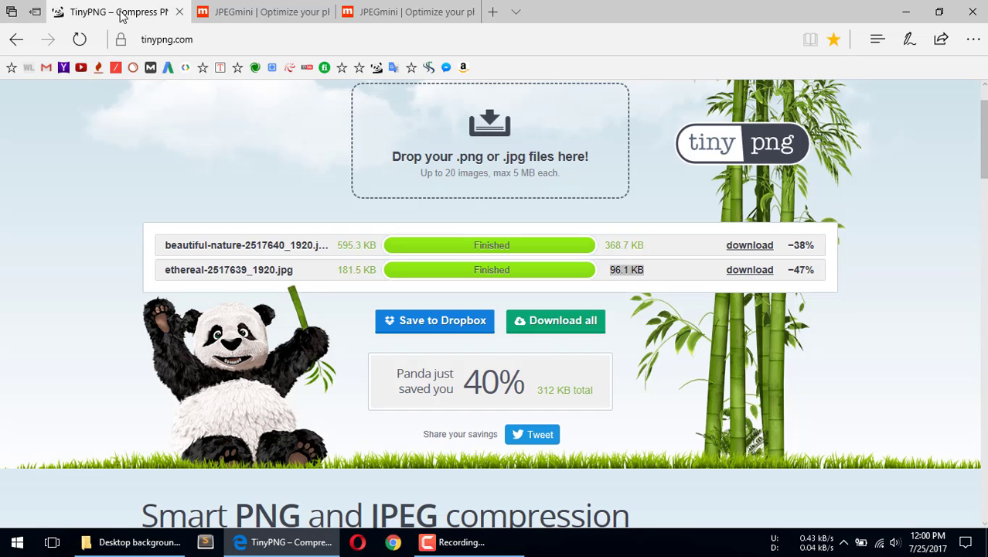
- Compare JPEGmini's landscape result (581 KB to 394 KB, 1.5X) against TinyPNG's results
click(263, 16)
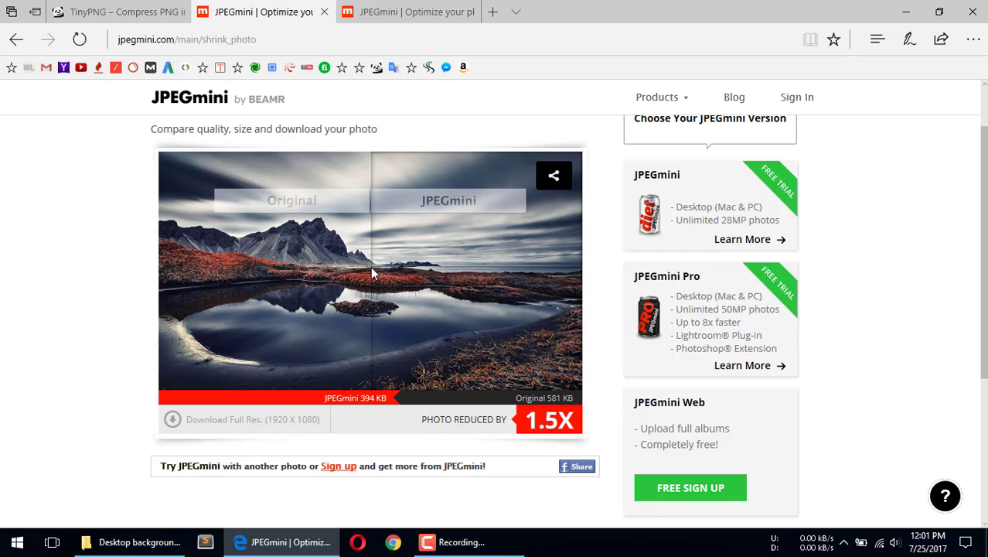
click(119, 9)
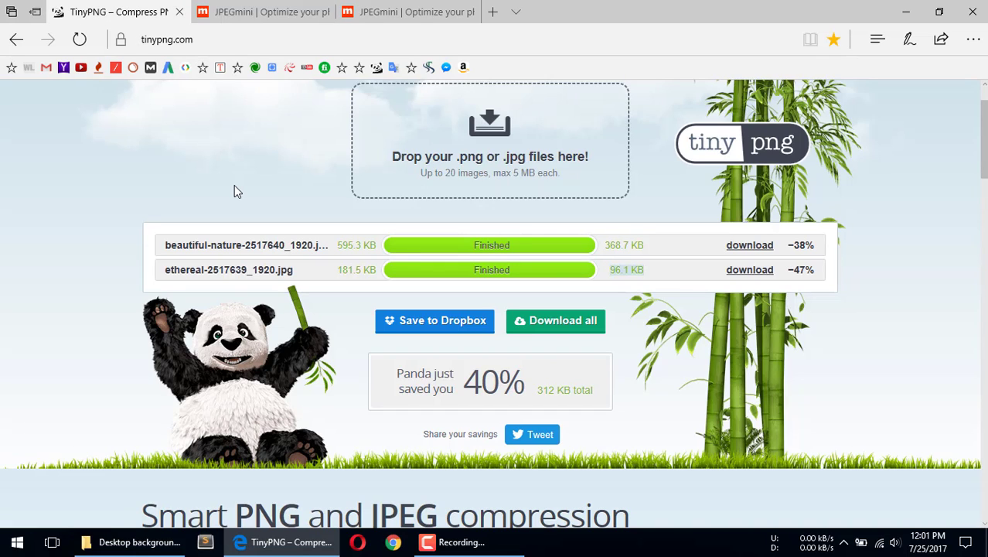
click(259, 9)
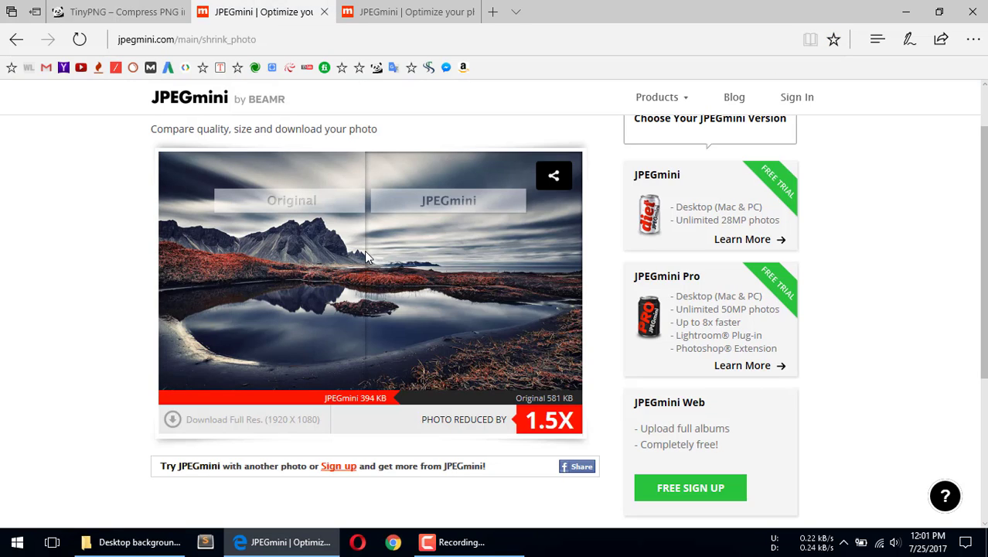